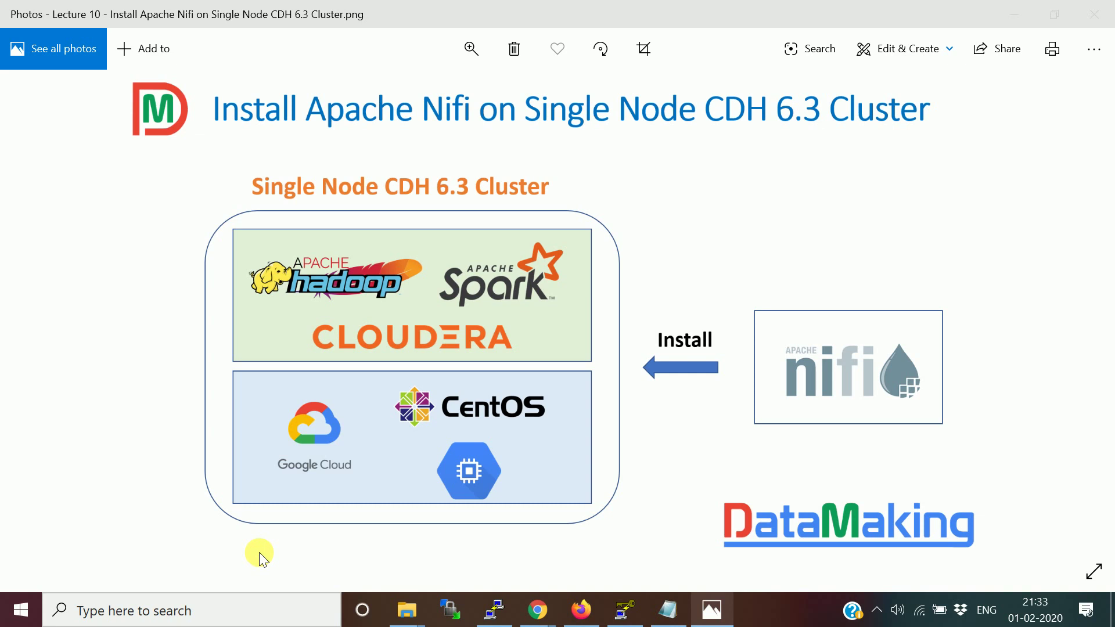
# Step: Search Google for apache nifi, open nifi.apache.org and go to its Download NiFi page
pyautogui.hotkey('alt', 'Tab')
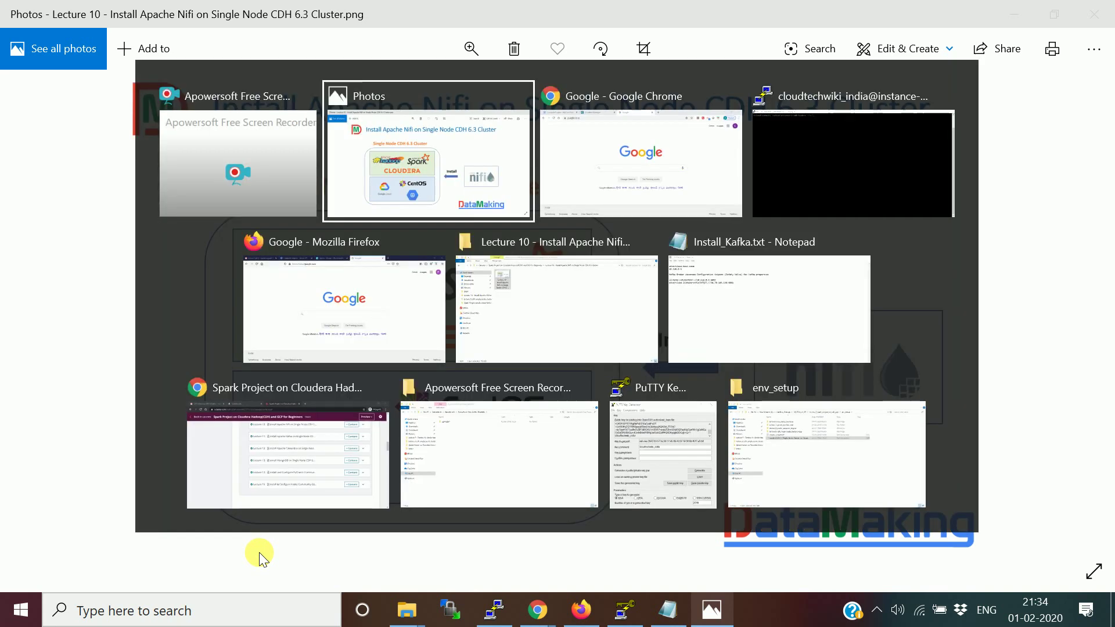
pyautogui.hotkey('alt', 'Tab')
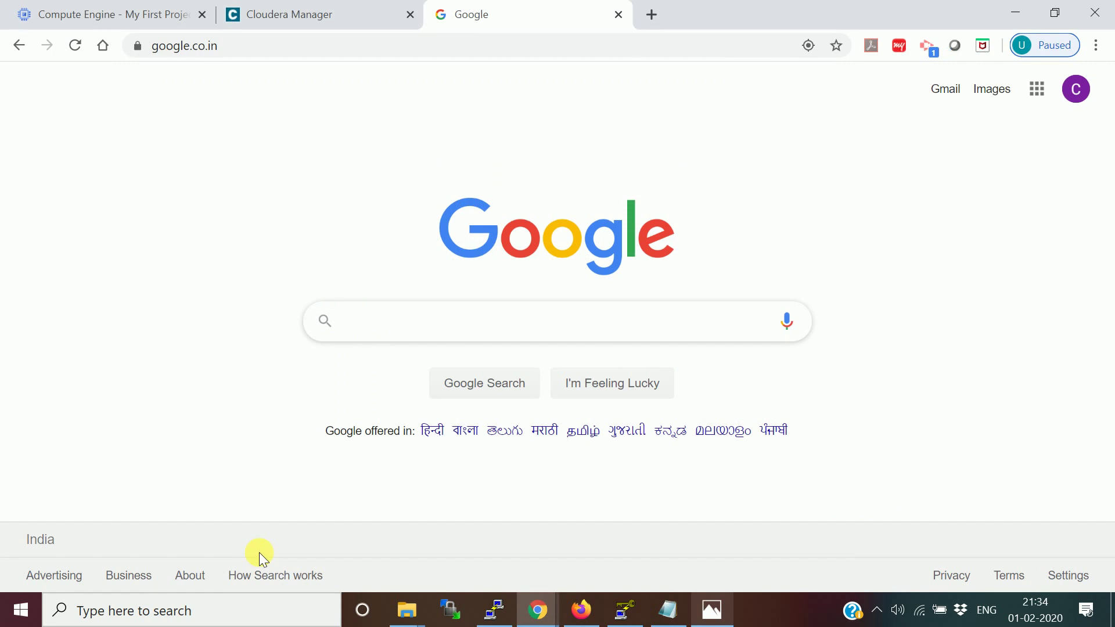
pyautogui.write('apac')
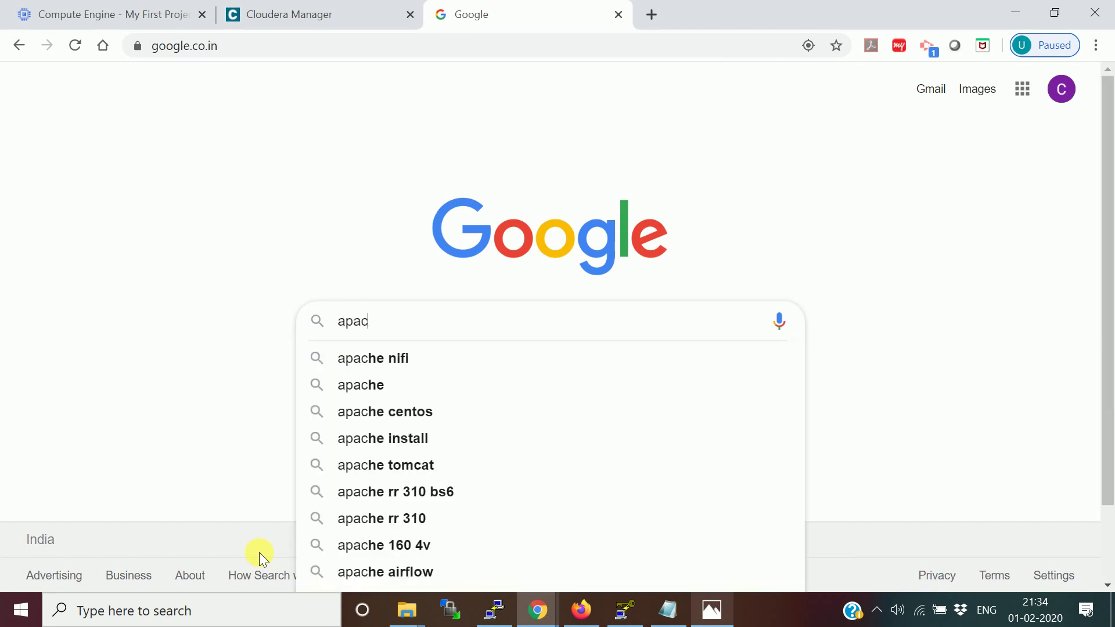
pyautogui.write('he nifi')
pyautogui.press('Return')
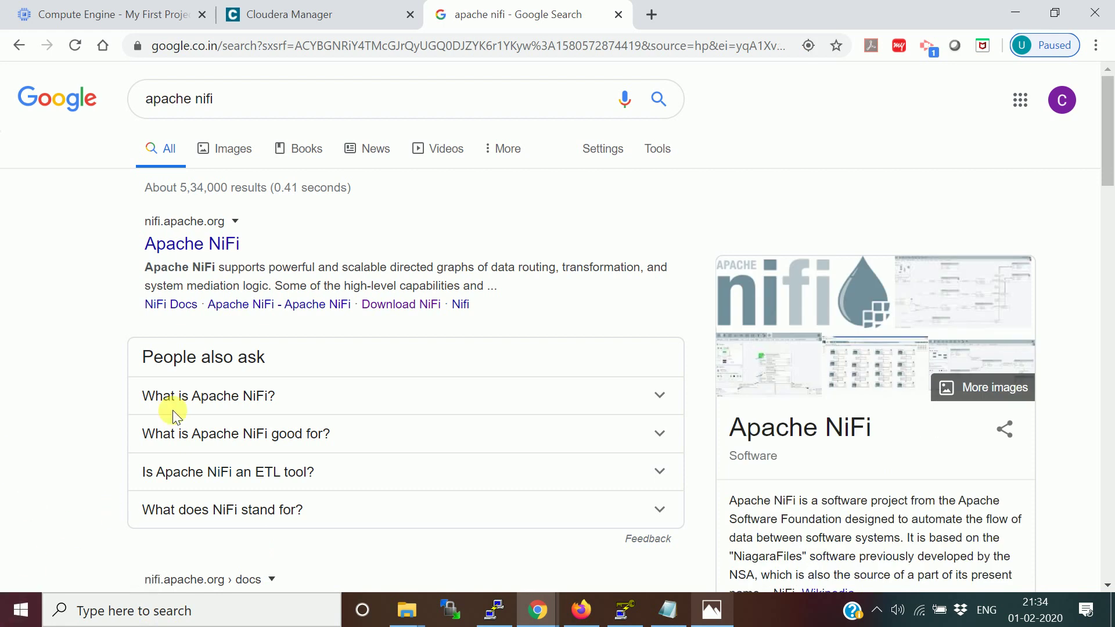
pyautogui.click(193, 248)
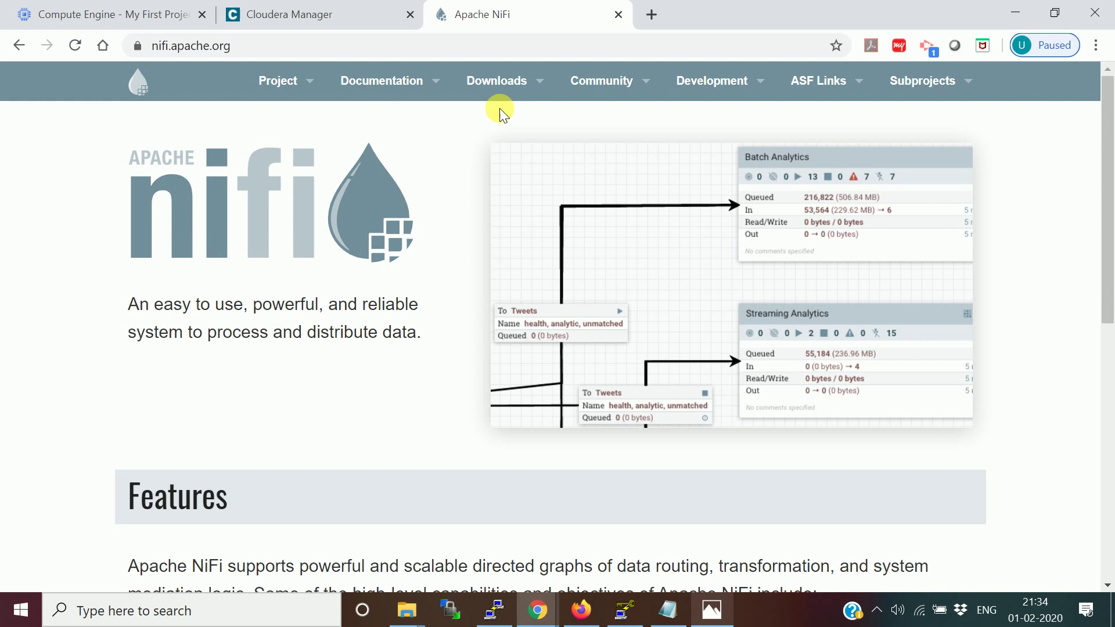
pyautogui.click(508, 90)
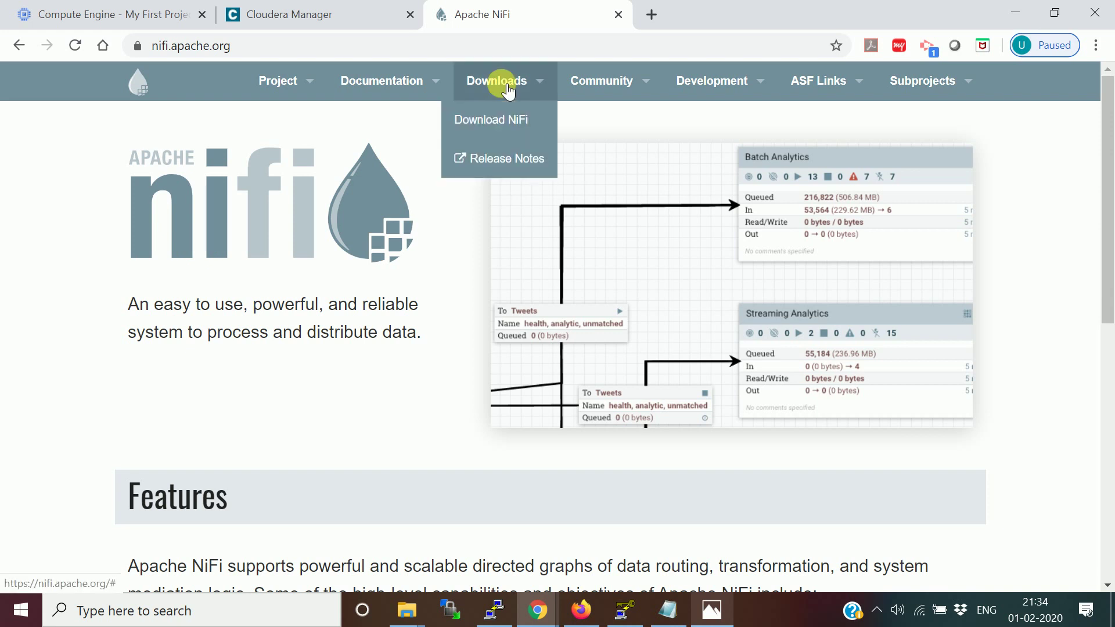
pyautogui.click(497, 119)
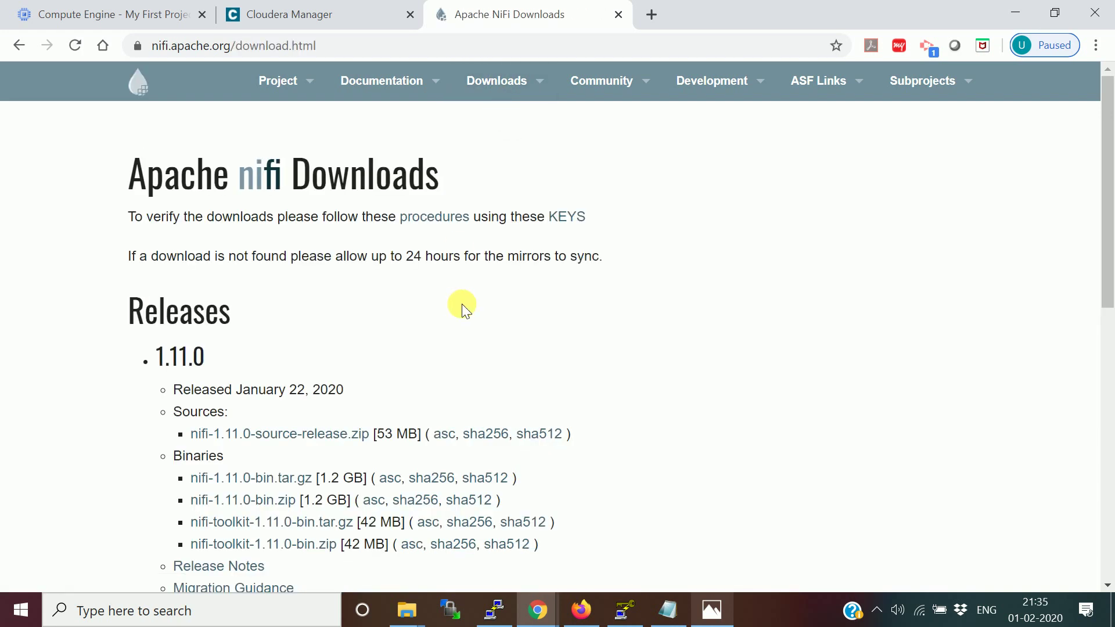
pyautogui.scroll(-1, 461, 304)
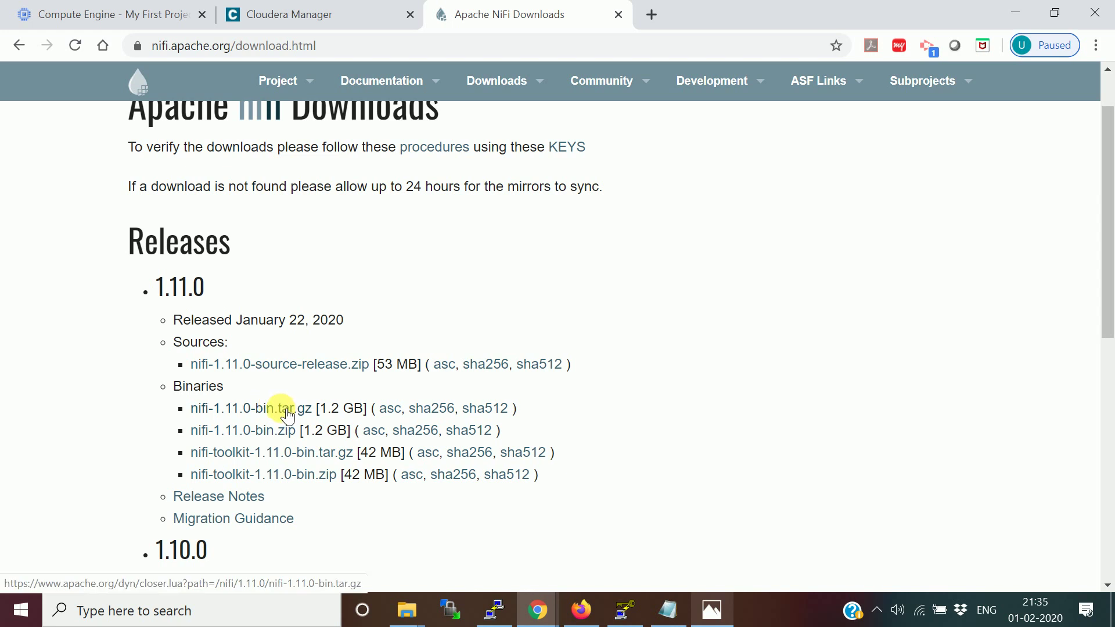
# Step: Open the nifi-1.11.0-bin.tar.gz mirrors page and copy the suggested mirror's link address
pyautogui.click(287, 410)
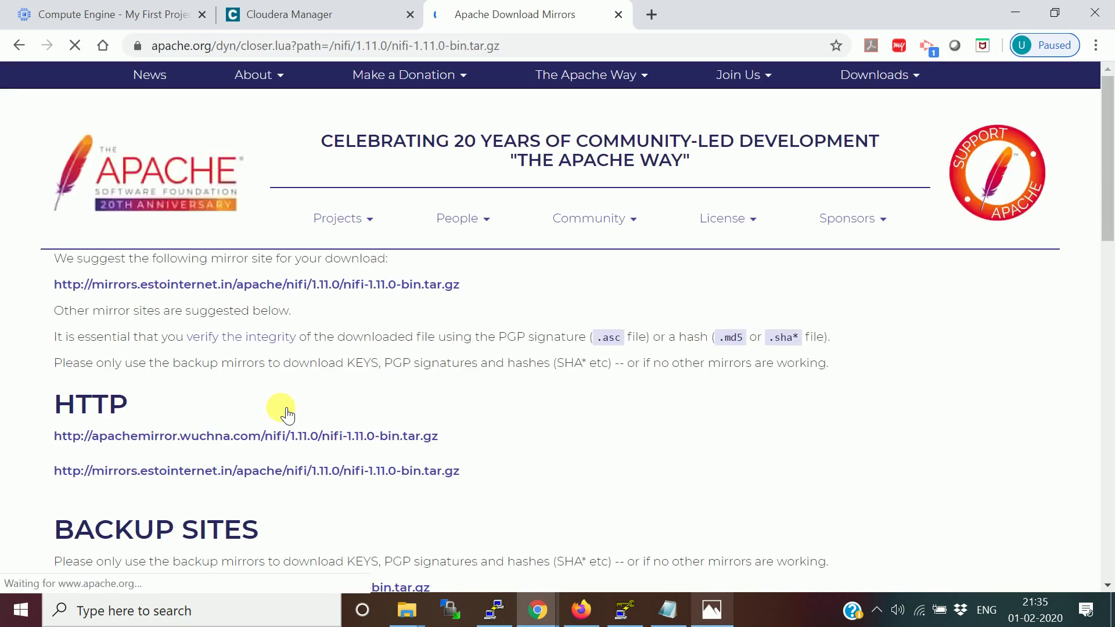
pyautogui.rightClick(384, 288)
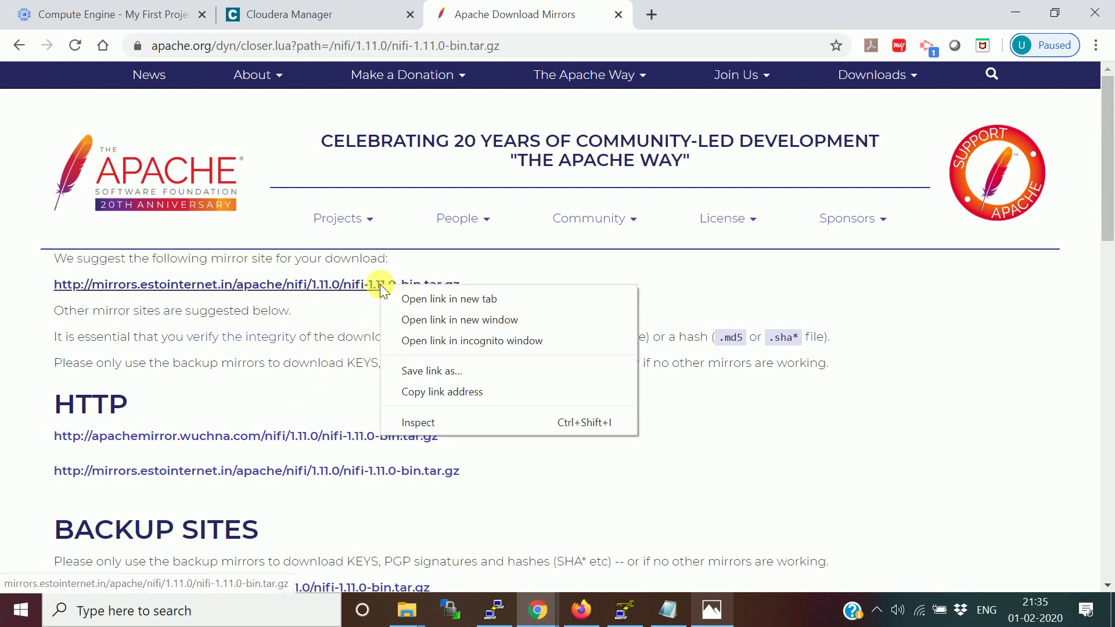
pyautogui.click(454, 392)
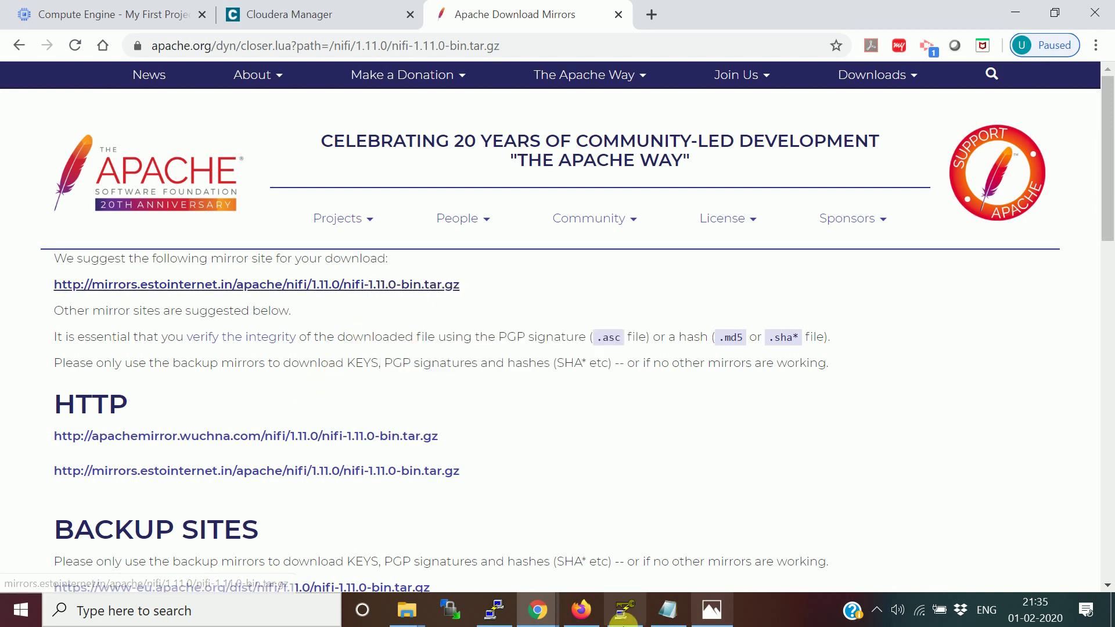
# Step: Run wget with the copied mirror link to download nifi-1.11.0-bin.tar.gz (1.3 GB)
pyautogui.click(491, 610)
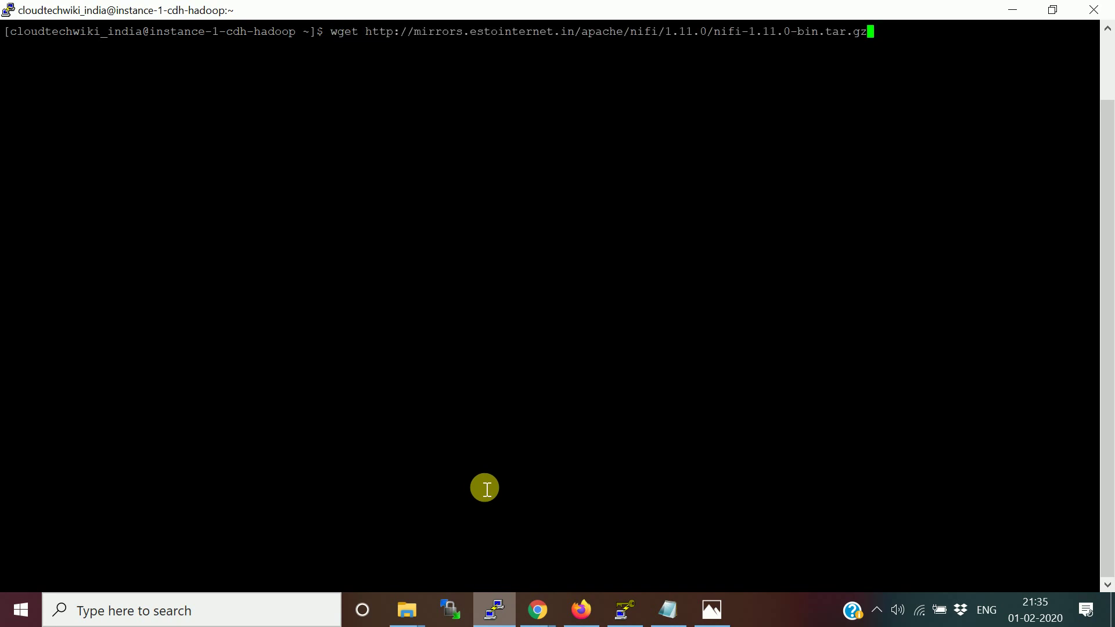
pyautogui.press('Return')
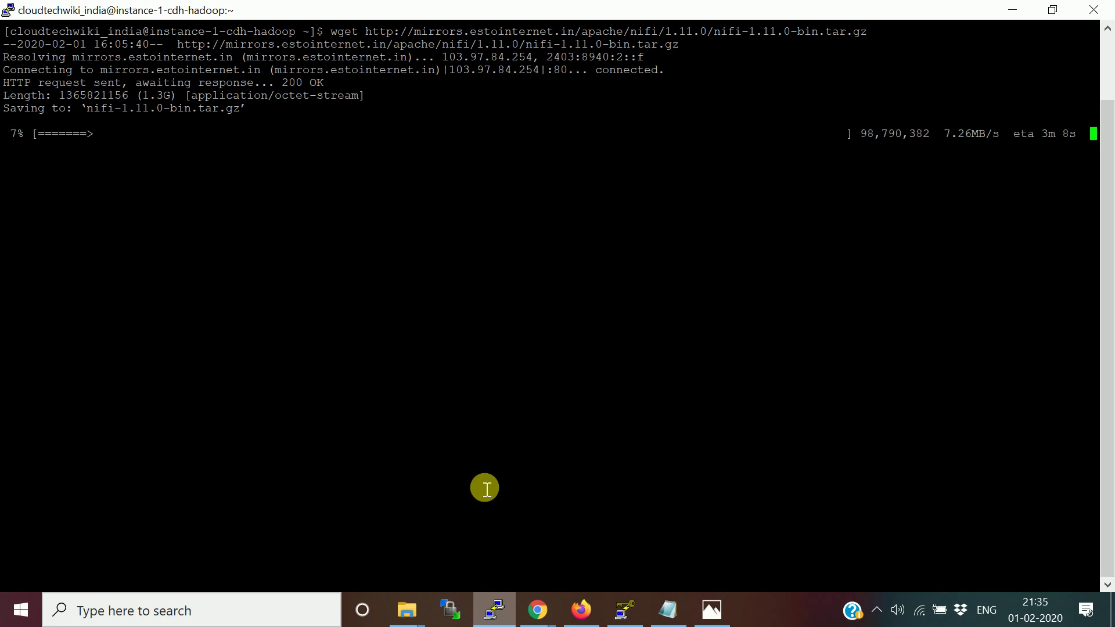
pyautogui.click(400, 516)
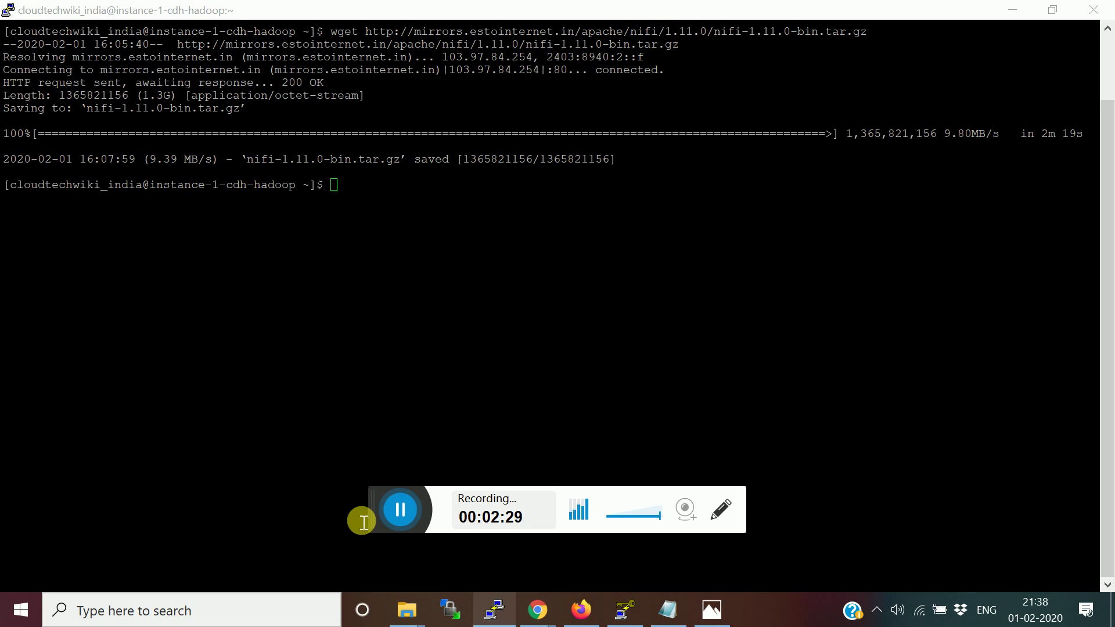
# Step: Extract the archive with tar -xvzf nifi-1.11.0-bin.tar.gz, correcting the mistyped options
pyautogui.click(505, 391)
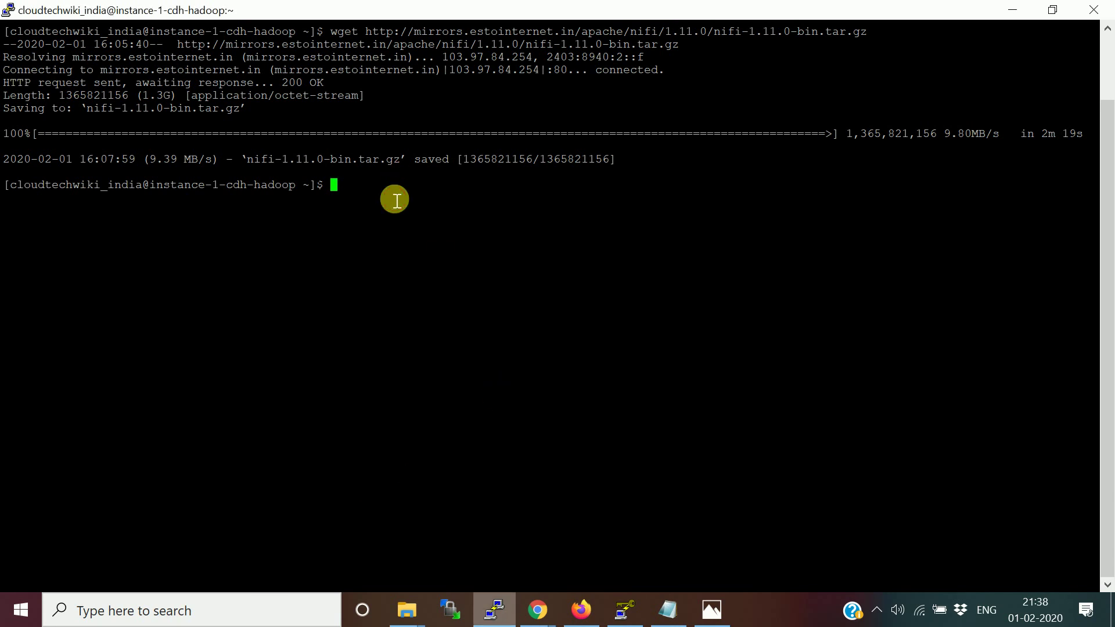
pyautogui.write('tar')
pyautogui.write(' -zv')
pyautogui.write('z')
pyautogui.write('f')
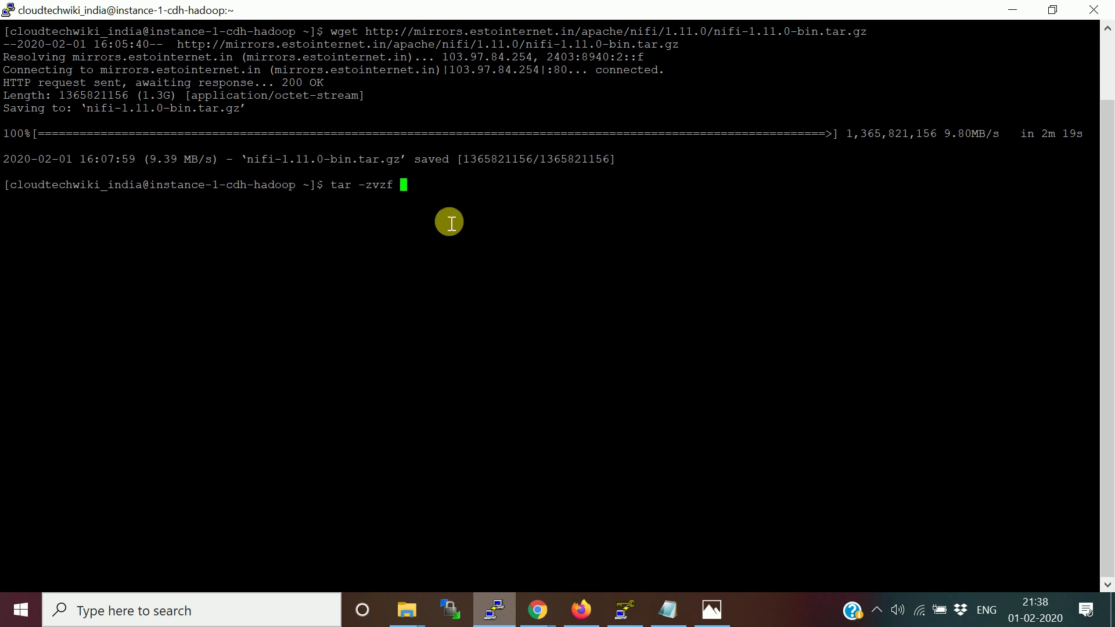
pyautogui.press('BackSpace')
pyautogui.press('BackSpace')
pyautogui.press('BackSpace')
pyautogui.press('BackSpace')
pyautogui.press('BackSpace')
pyautogui.write('xvz')
pyautogui.write('f ')
pyautogui.write('nii')
pyautogui.press('BackSpace')
pyautogui.write('f')
pyautogui.press('Tab')
pyautogui.press('Return')
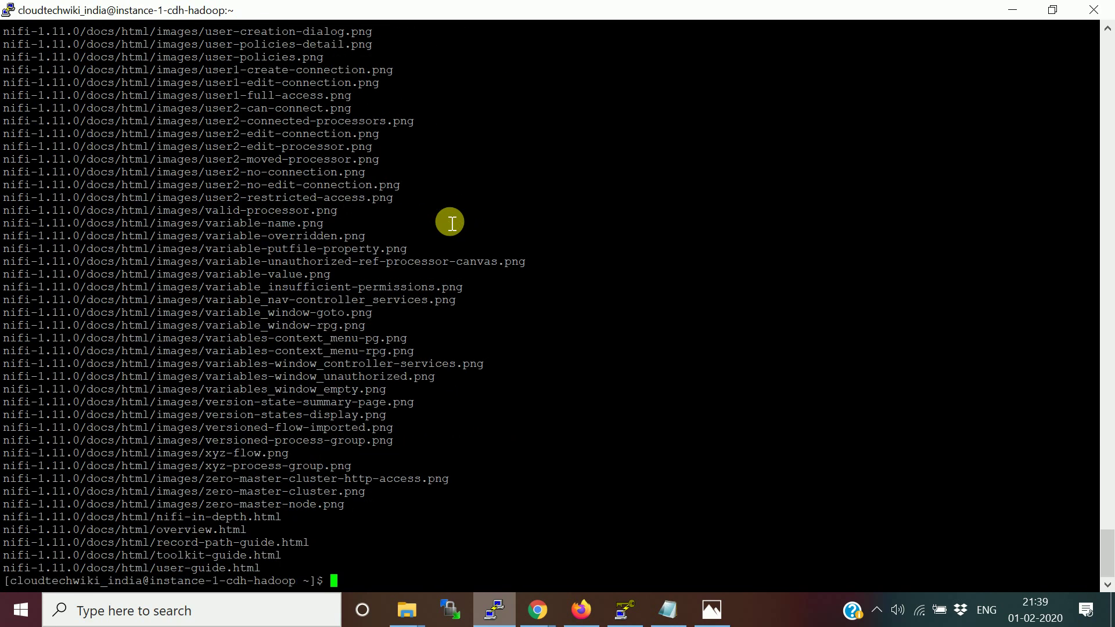
# Step: List the home directory to confirm the nifi-1.11.0 folder exists
pyautogui.press('Return')
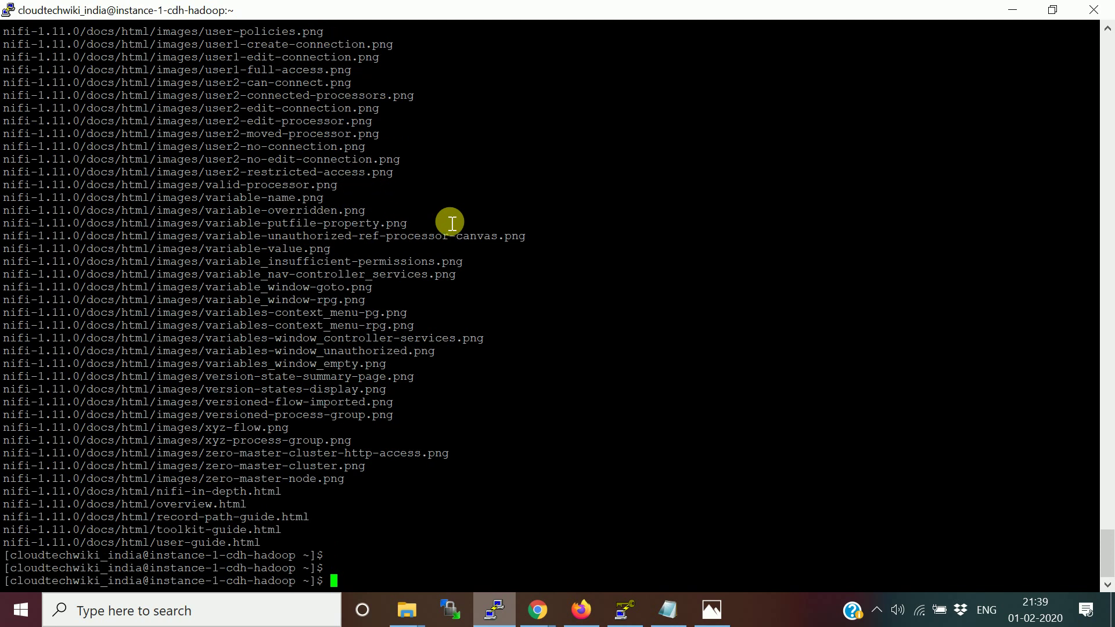
pyautogui.press('Return')
pyautogui.write('sl')
pyautogui.press('Return')
pyautogui.press('Return')
pyautogui.press('Return')
pyautogui.write('ls')
pyautogui.press('Return')
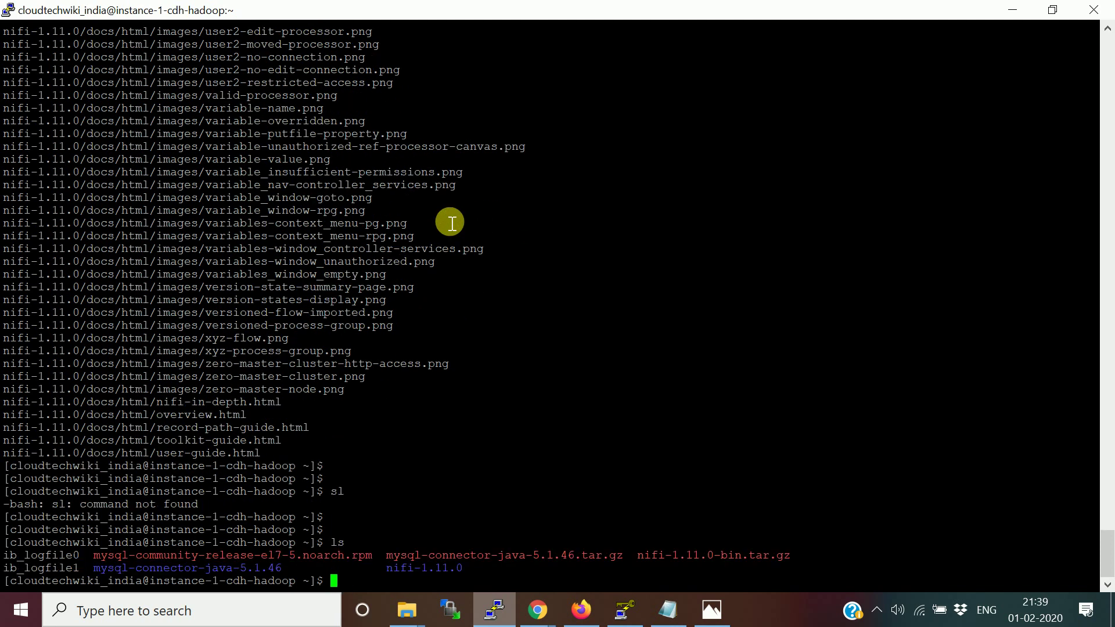
pyautogui.press('Return')
pyautogui.press('Return')
pyautogui.press('Return')
pyautogui.write('clear ')
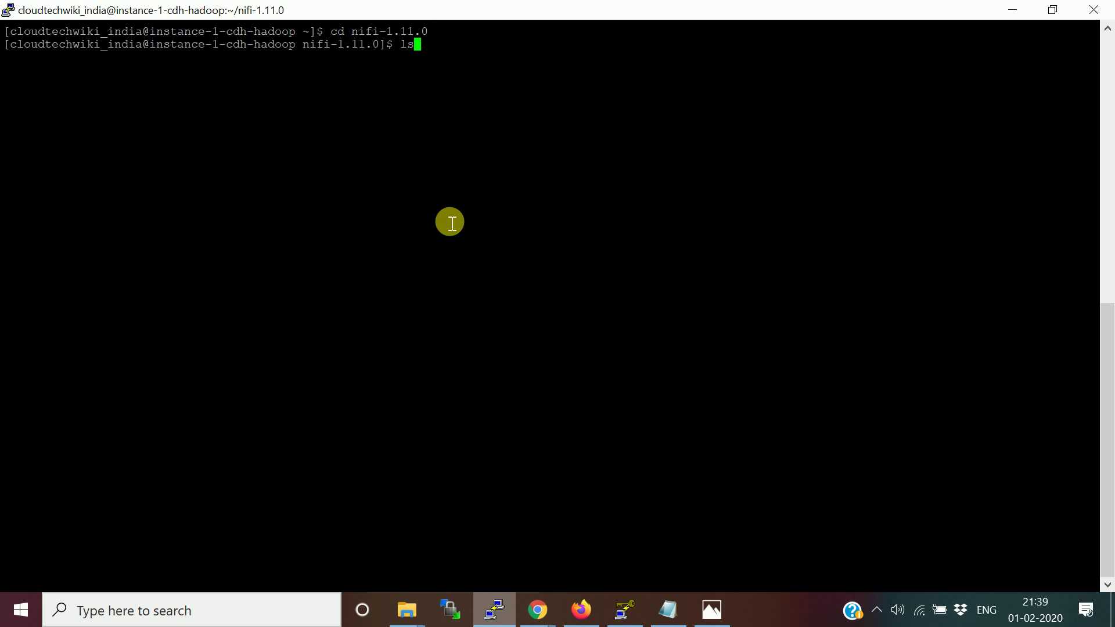
pyautogui.press('Return')
pyautogui.press('Return')
pyautogui.press('Return')
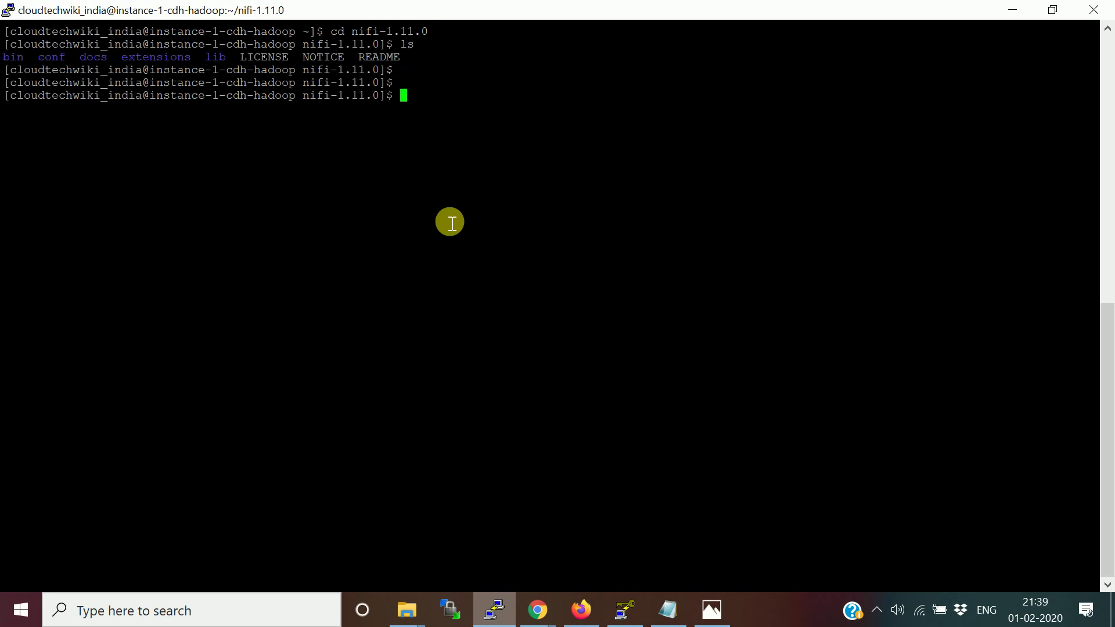
pyautogui.write('cd ')
pyautogui.write('bi')
pyautogui.press('Tab')
pyautogui.press('Return')
pyautogui.write('ls')
pyautogui.press('Return')
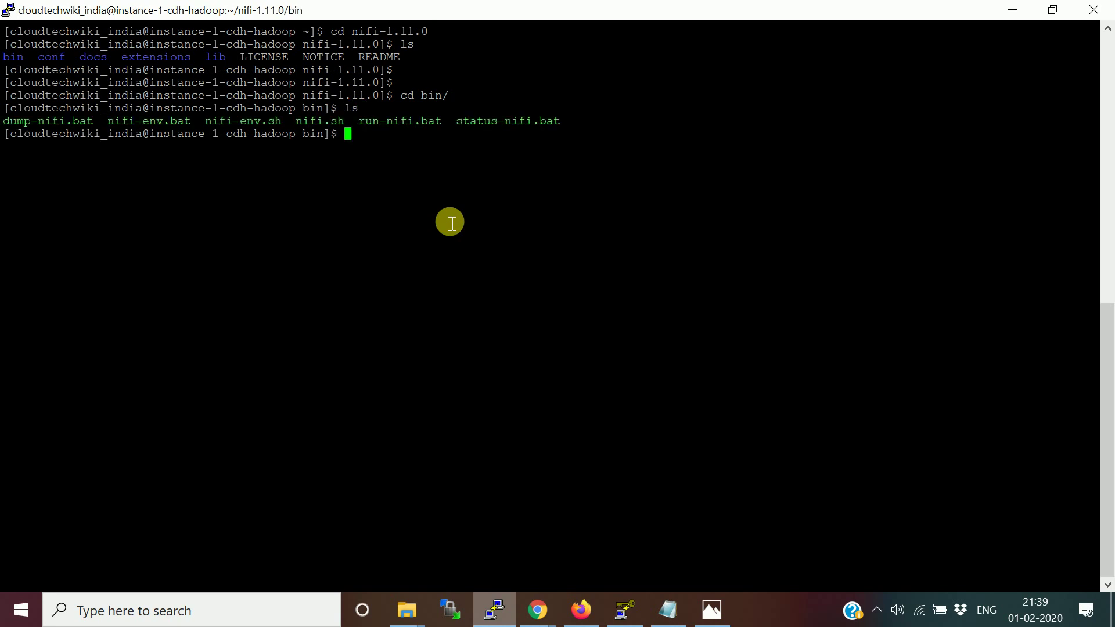
pyautogui.press('Return')
pyautogui.press('Return')
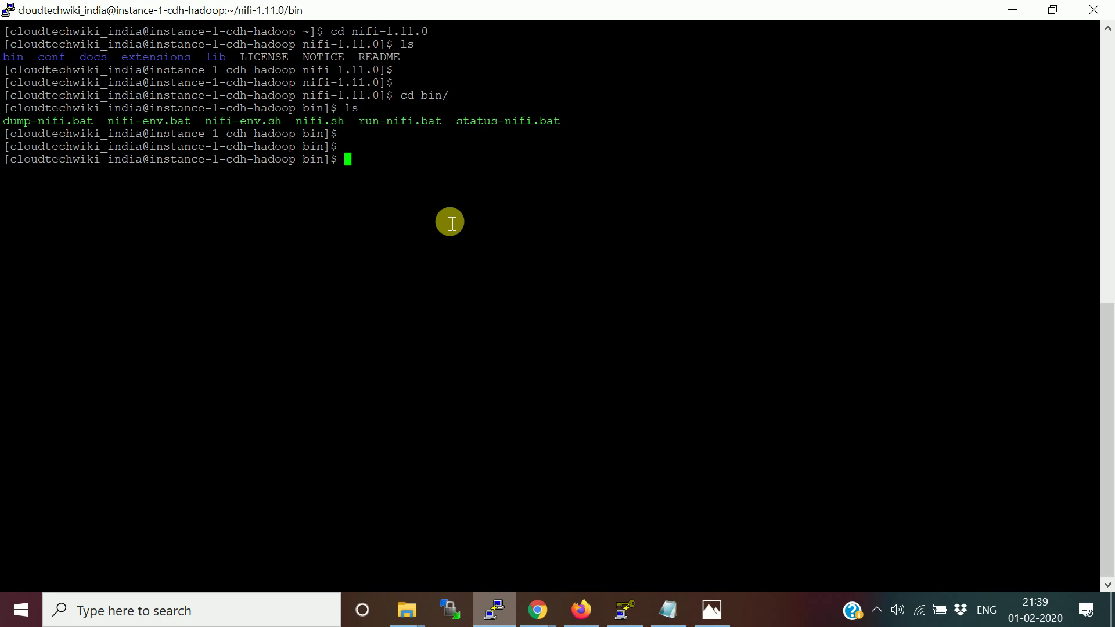
pyautogui.write('./nii')
# Step: Launch NiFi with ./nifi.sh start
pyautogui.press('BackSpace')
pyautogui.write('fi')
pyautogui.write('.s')
pyautogui.press('Tab')
pyautogui.write('start')
pyautogui.press('Return')
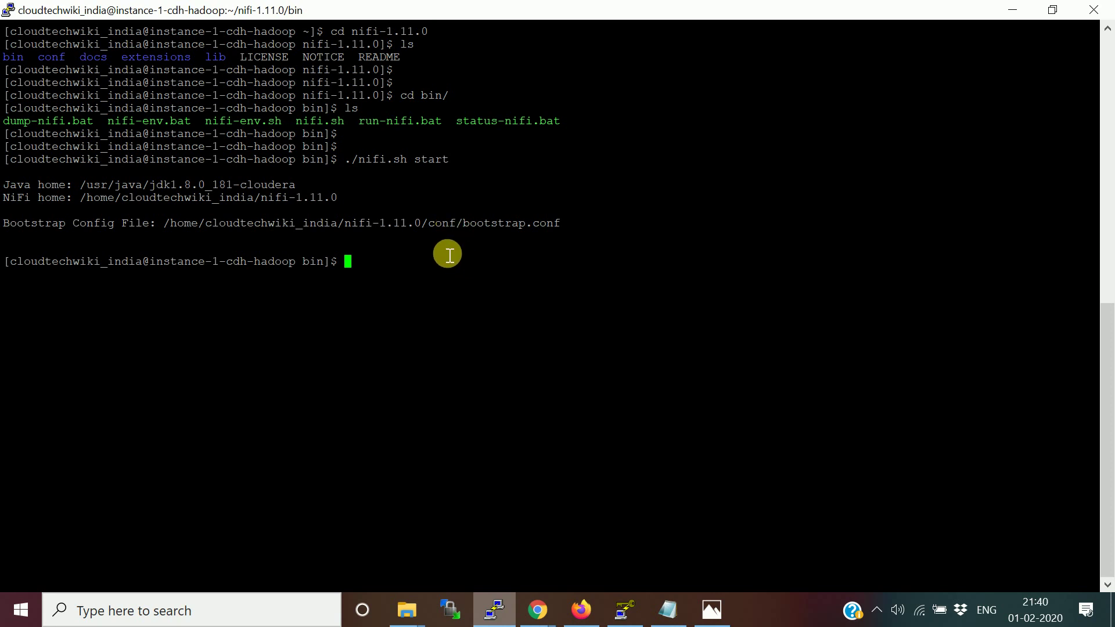
pyautogui.write('ls')
# Step: Go up to the nifi-1.11.0 folder with cd .. and list its contents
pyautogui.press('BackSpace')
pyautogui.press('BackSpace')
pyautogui.write('cd ..')
pyautogui.press('Return')
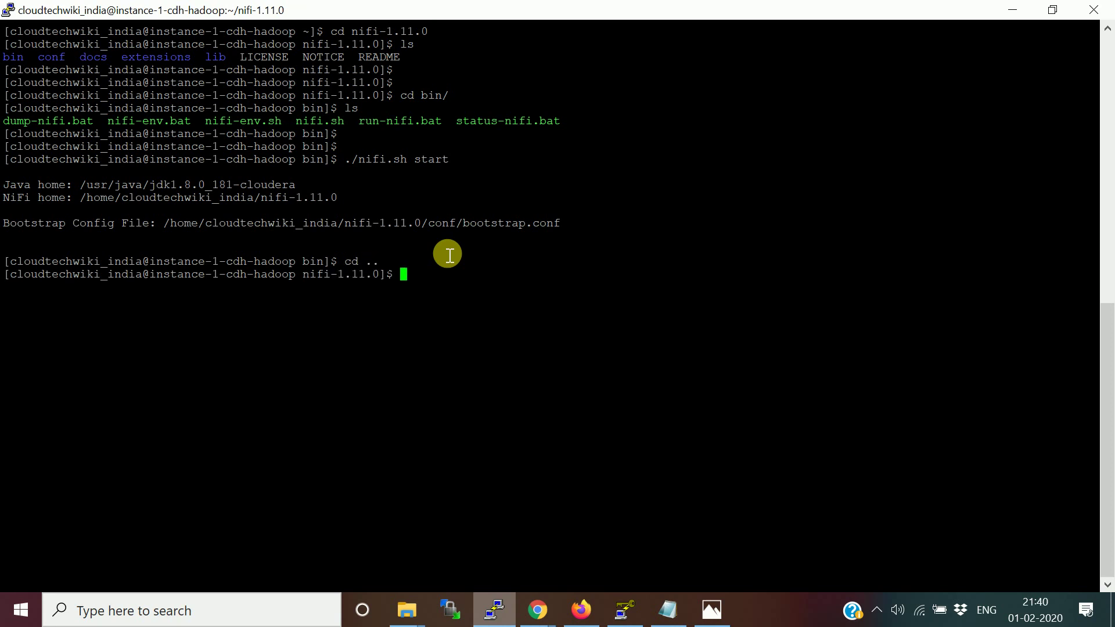
pyautogui.write('ls')
pyautogui.press('Return')
pyautogui.press('Return')
pyautogui.press('Return')
pyautogui.write('cd c')
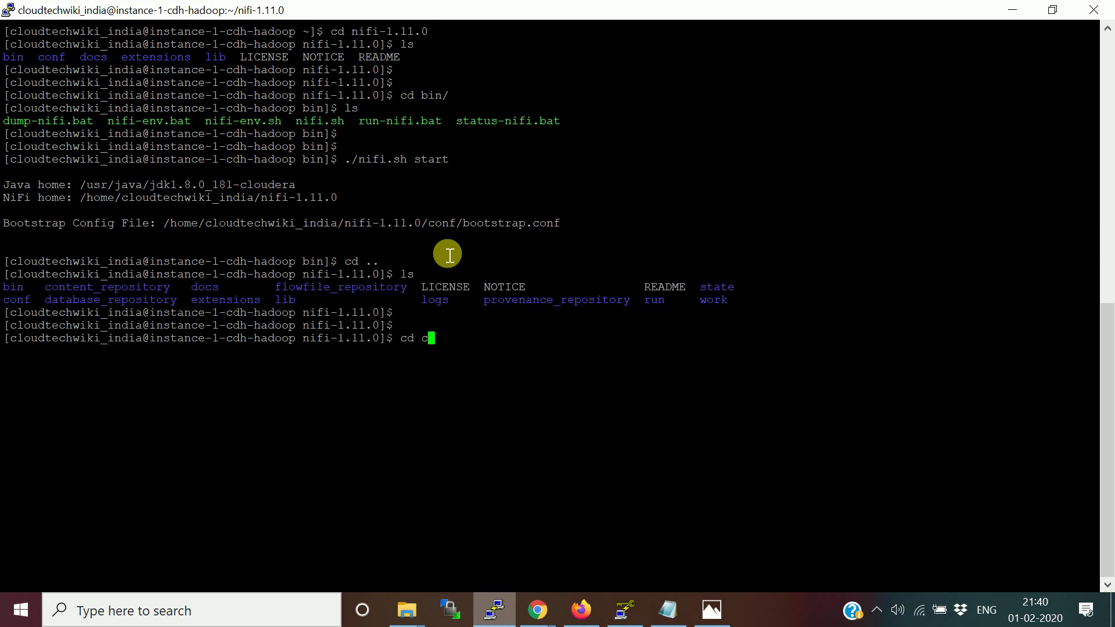
pyautogui.write('on')
pyautogui.write('f')
# Step: Enter the conf folder, list it, and print nifi.properties with cat
pyautogui.press('Tab')
pyautogui.press('Return')
pyautogui.write('ls')
pyautogui.press('Return')
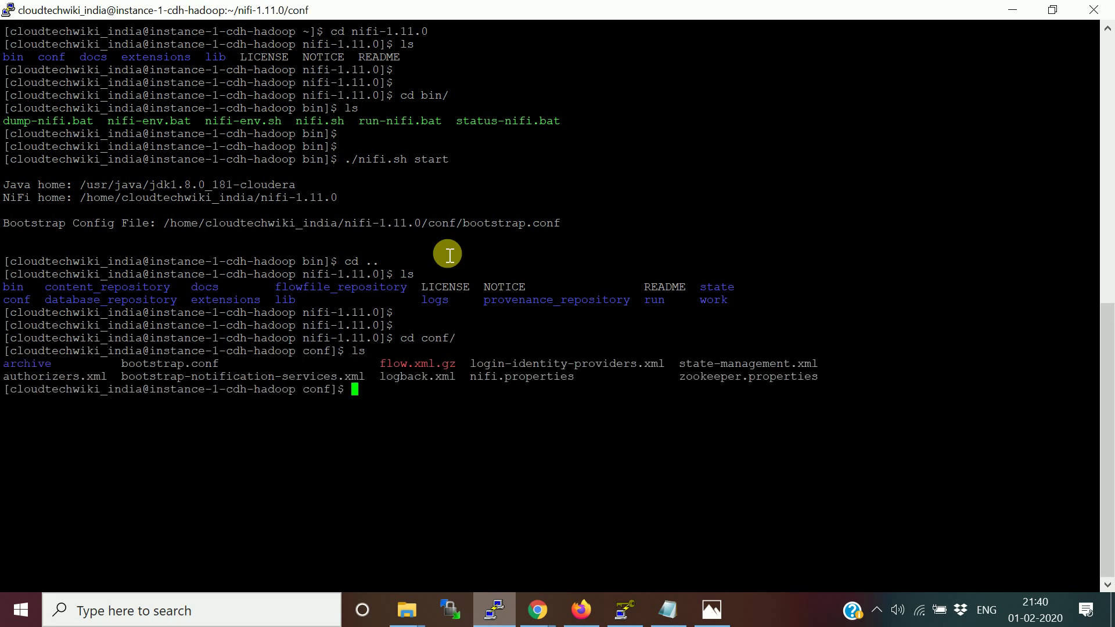
pyautogui.press('Return')
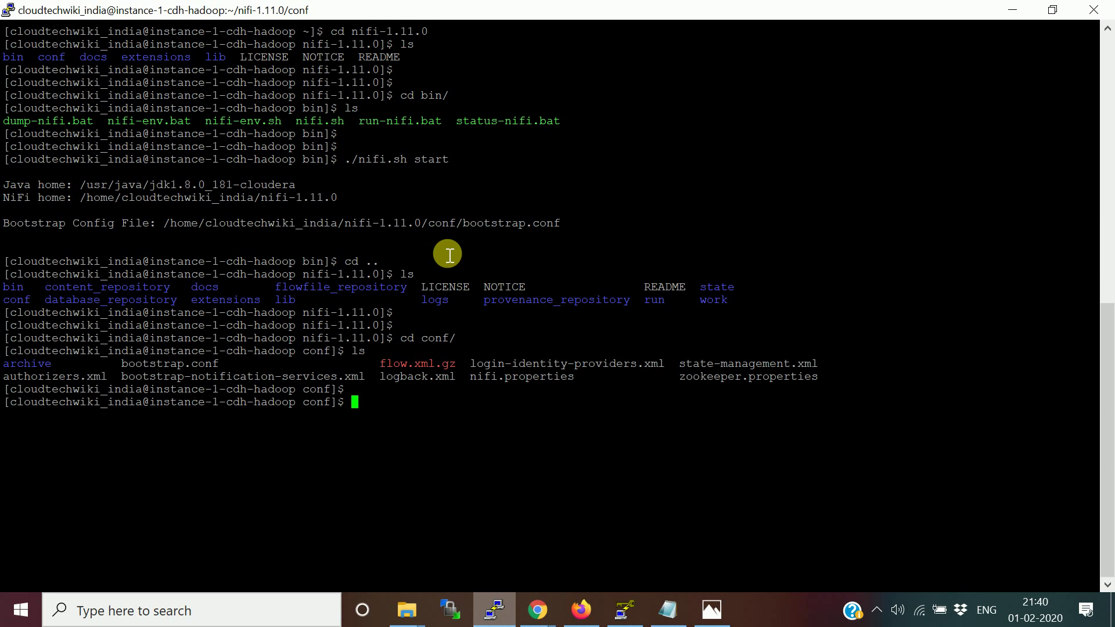
pyautogui.write('cat ')
pyautogui.write('n')
pyautogui.press('Tab')
pyautogui.press('Return')
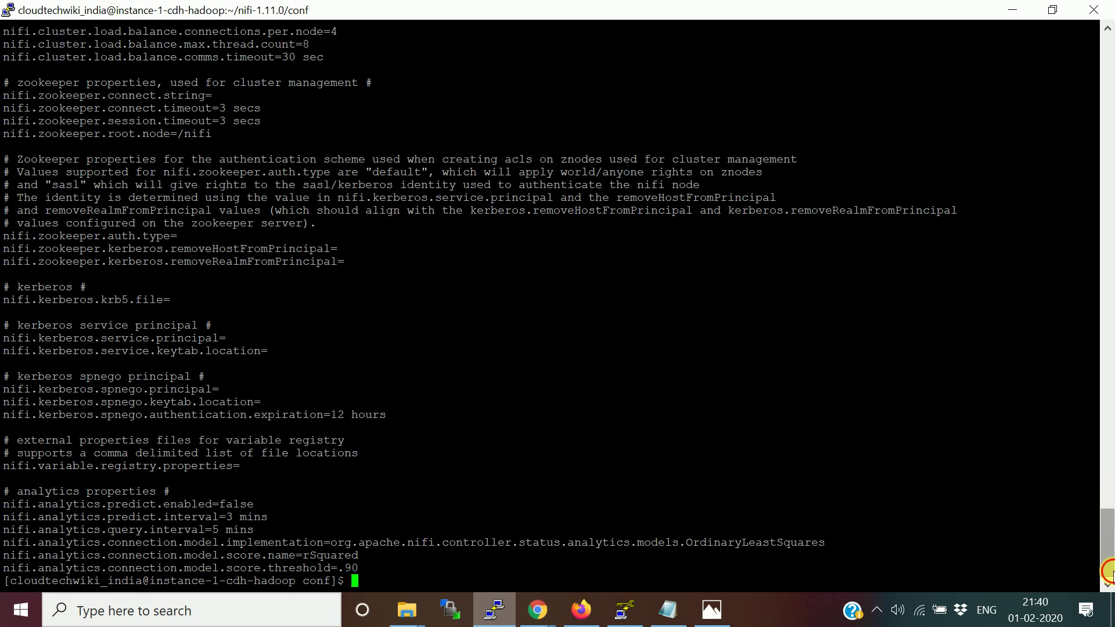
pyautogui.scroll(6, 1108, 536)
pyautogui.scroll(4, 1108, 527)
pyautogui.moveTo(1108, 527); pyautogui.dragTo(1072, 222)
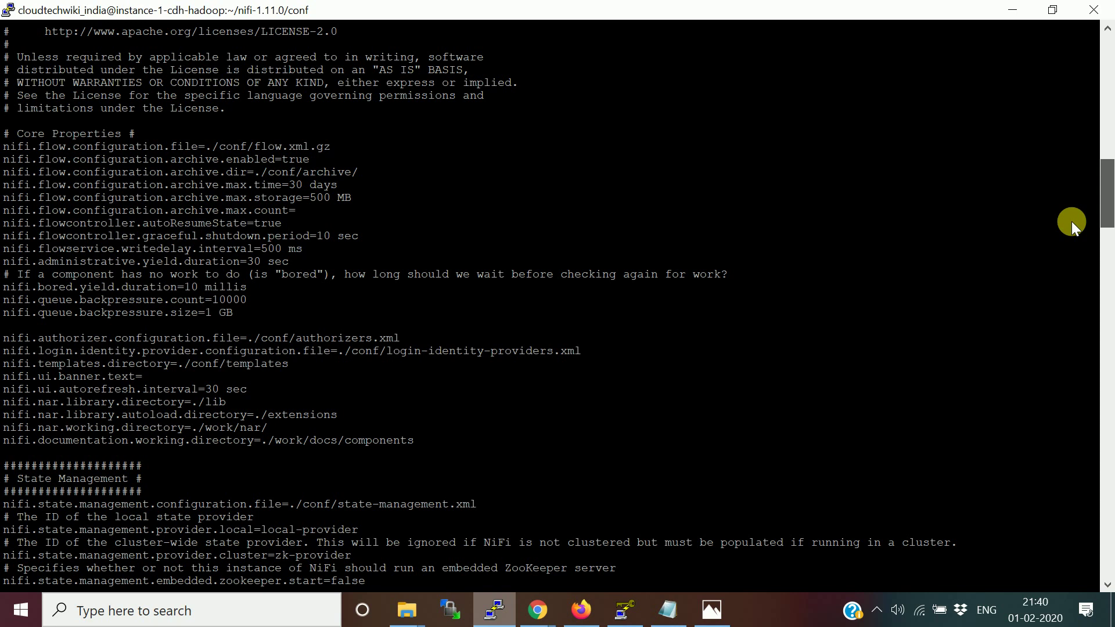
pyautogui.moveTo(1072, 221)
pyautogui.mouseDown()
pyautogui.moveTo(1070, 192)
pyautogui.moveTo(1079, 252)
pyautogui.mouseUp()
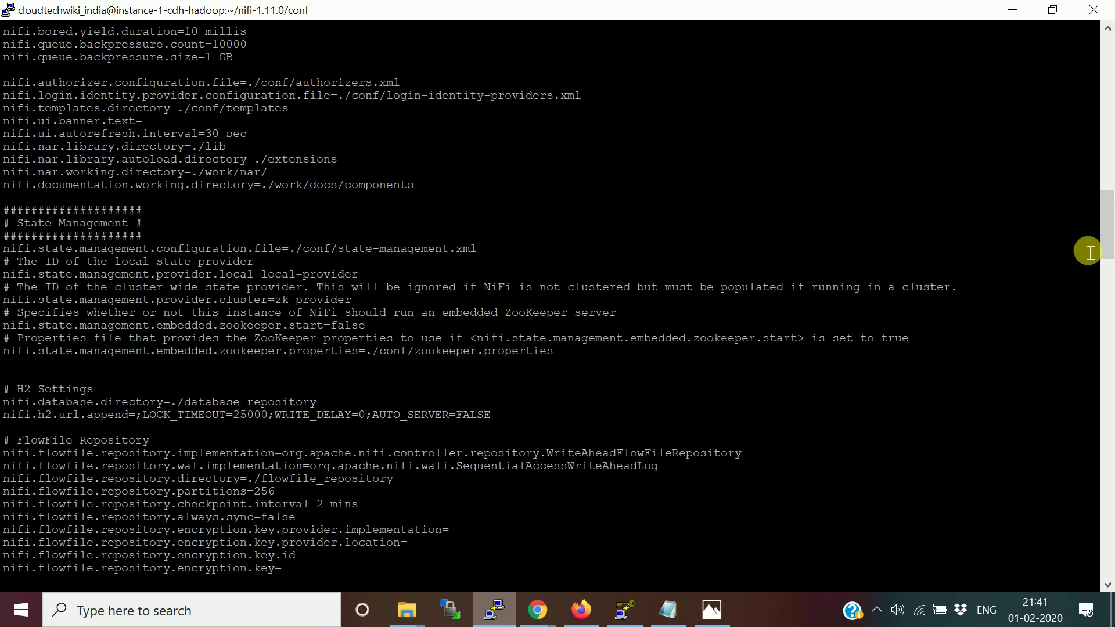
pyautogui.moveTo(1104, 226); pyautogui.dragTo(1108, 359)
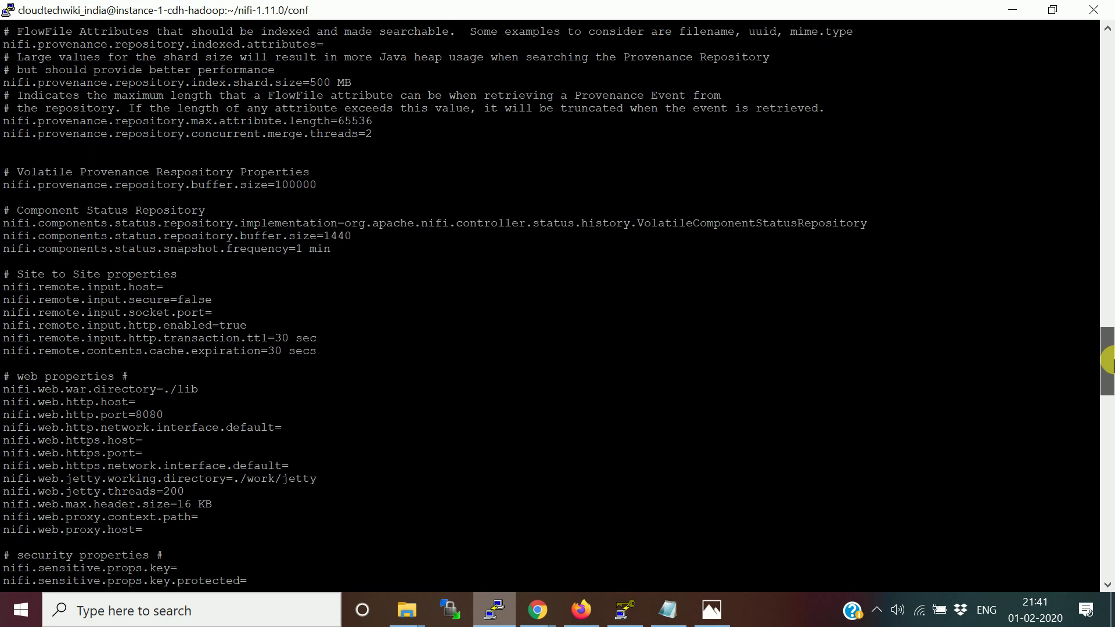
# Step: Highlight the 8080 value of nifi.web.http.port in the printed properties
pyautogui.doubleClick(155, 416)
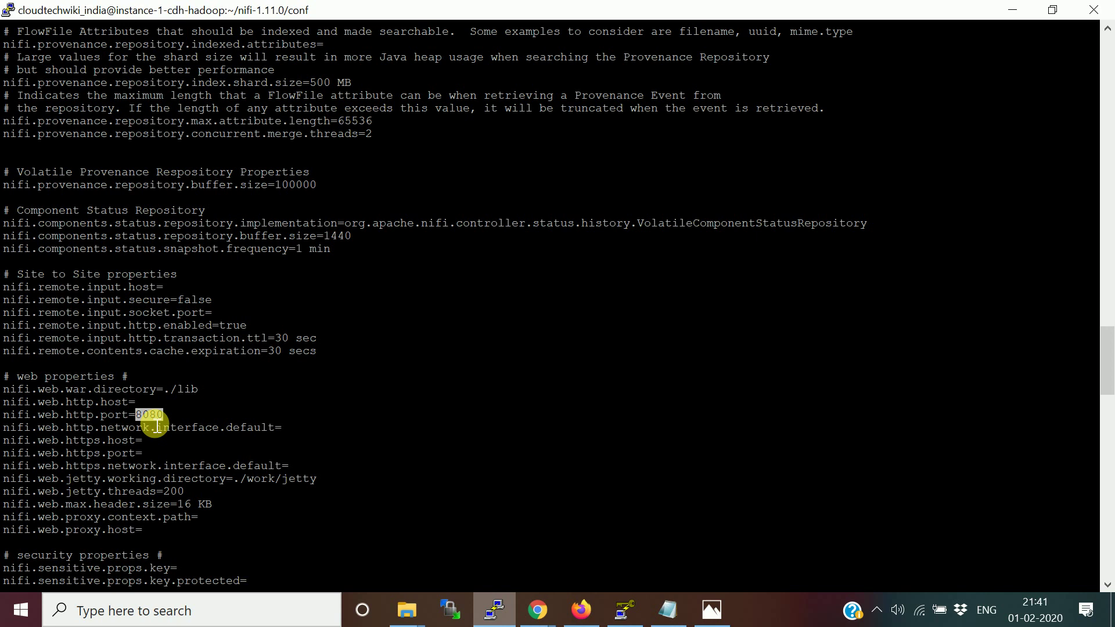
pyautogui.write('q')
pyautogui.press('Return')
pyautogui.press('Return')
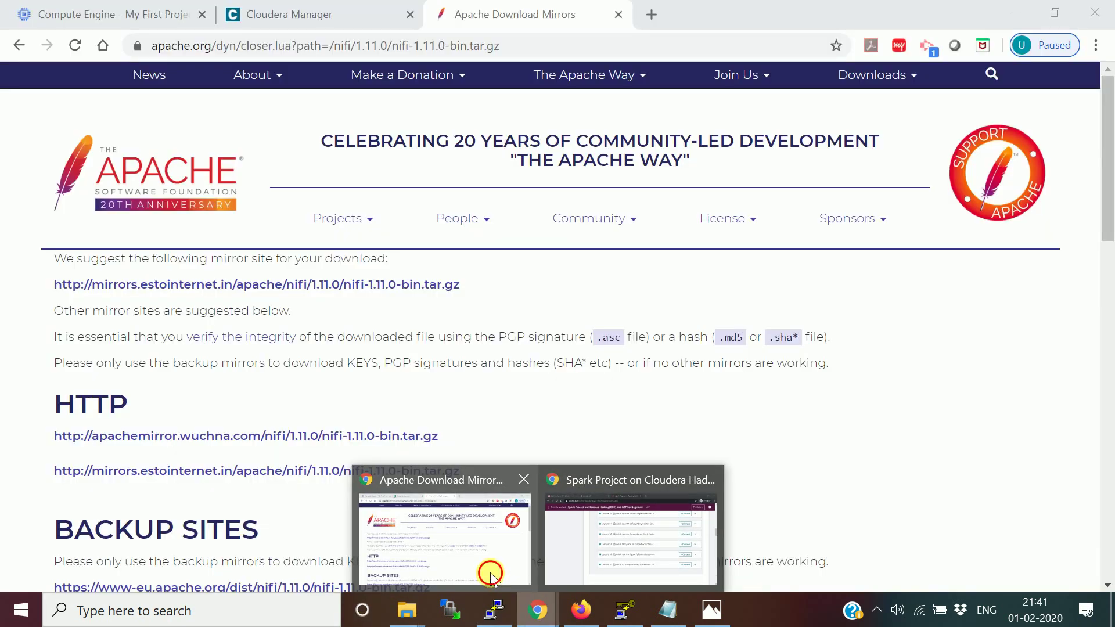
# Step: Copy the server IP 34.70.106.130 from the Cloudera Manager tab into a new tab
pyautogui.click(493, 575)
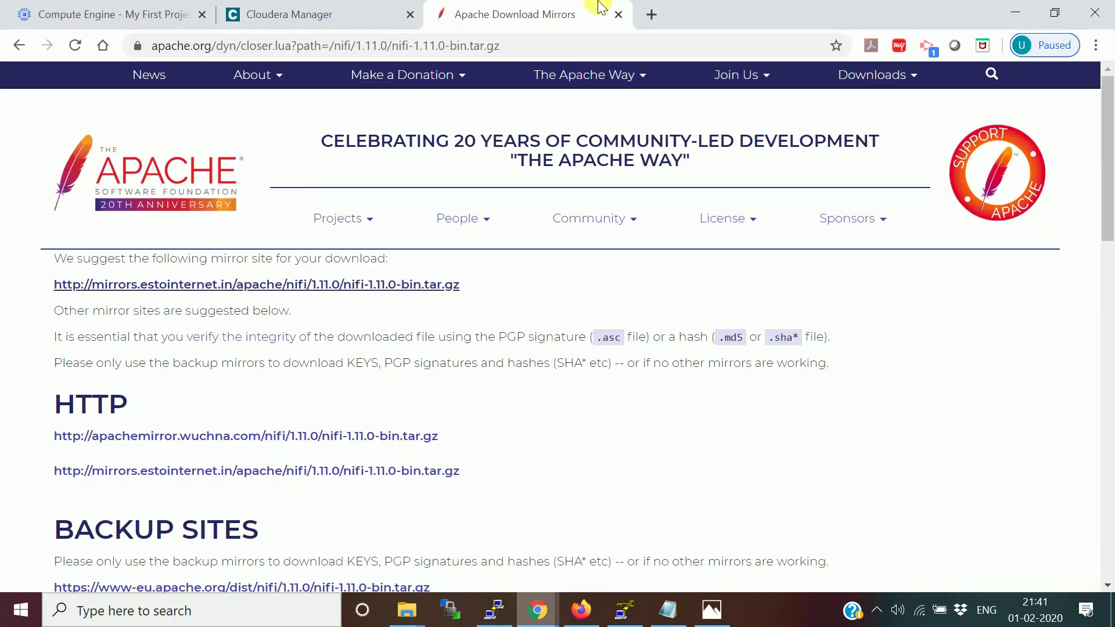
pyautogui.click(304, 7)
pyautogui.rightClick(277, 45)
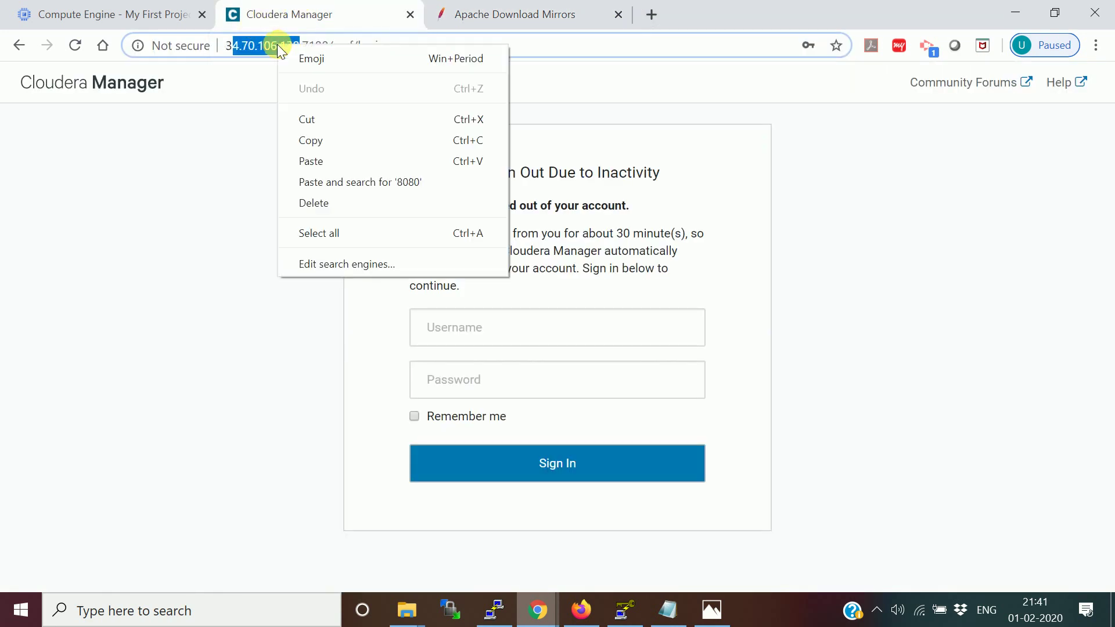
pyautogui.click(326, 144)
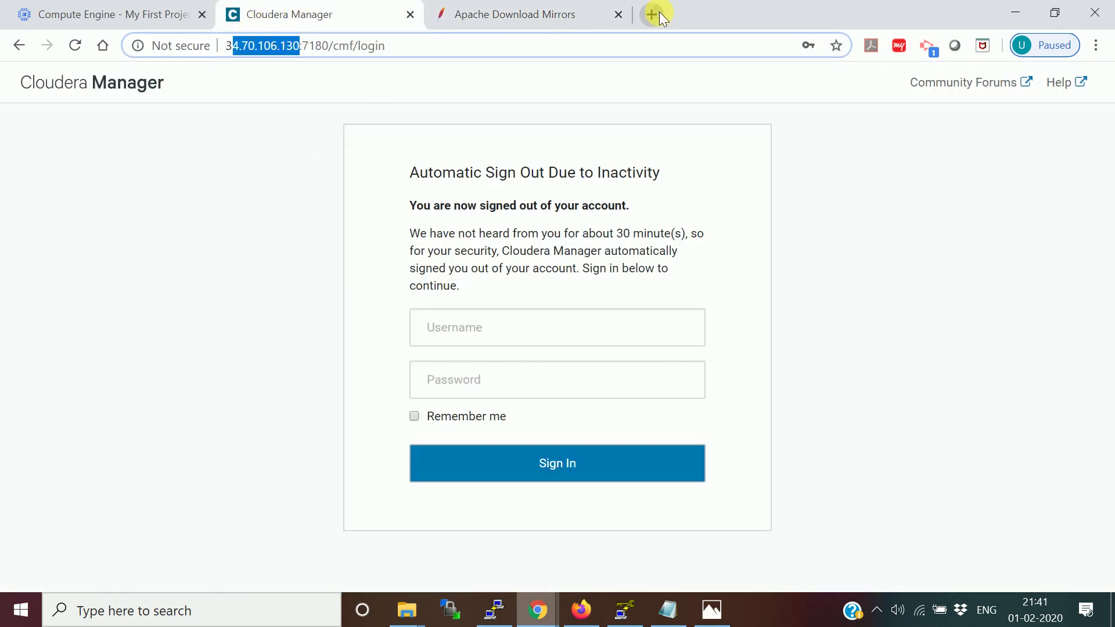
pyautogui.click(650, 14)
pyautogui.write('34.70.106.130')
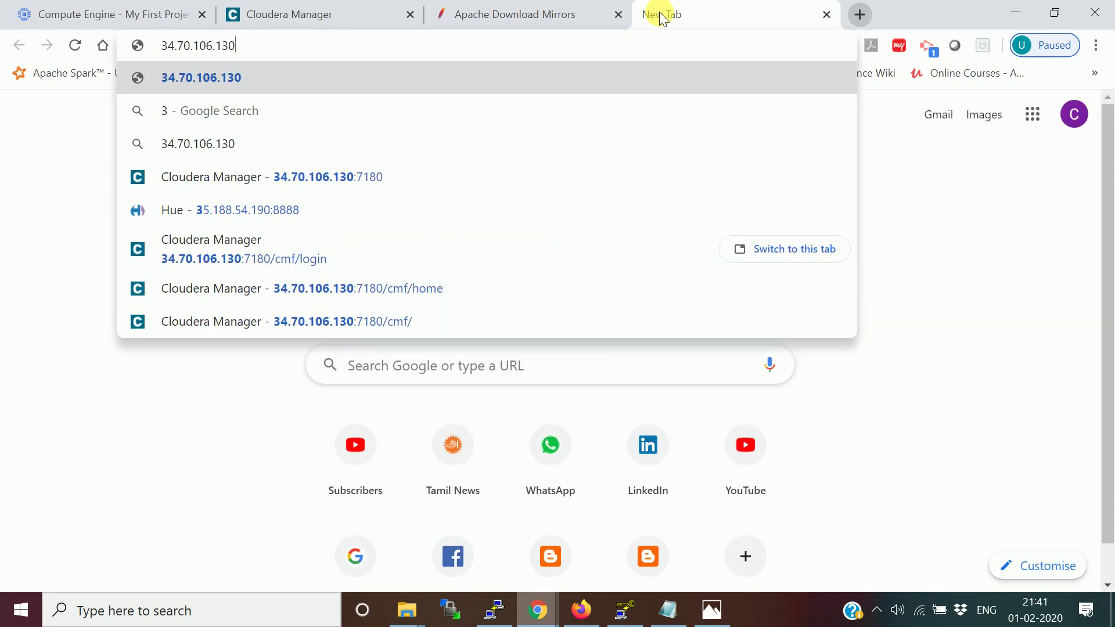
pyautogui.write(':8080')
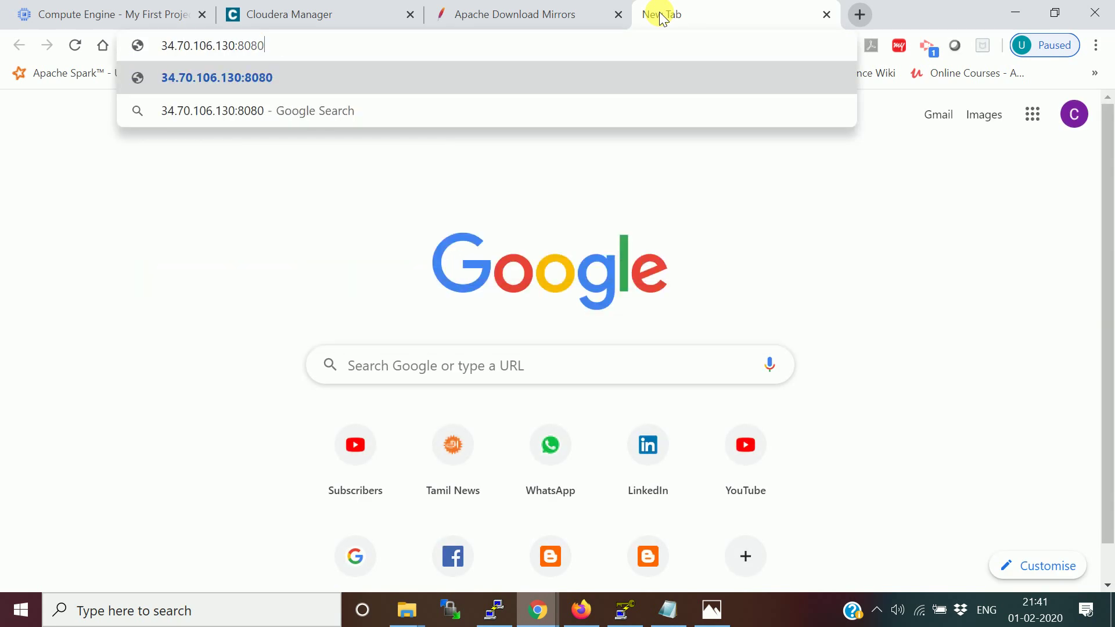